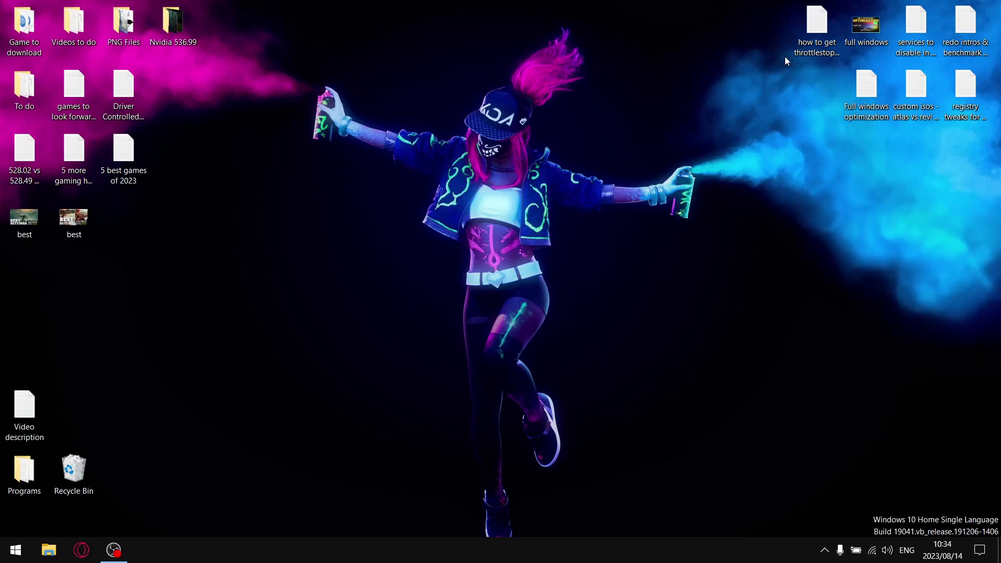
Step: Bring up the ThrottleStop window from the hidden tray icons
click(825, 550)
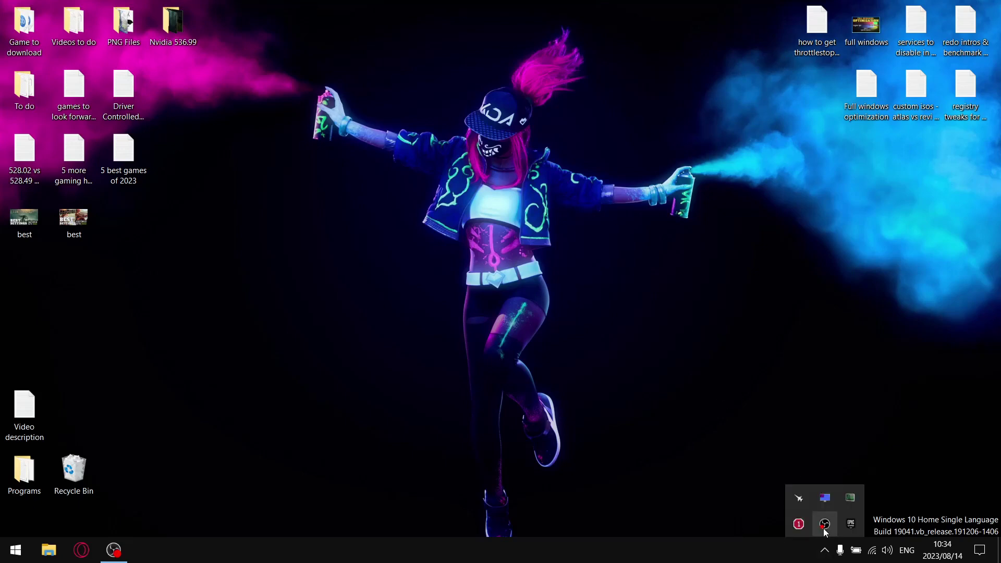
click(799, 523)
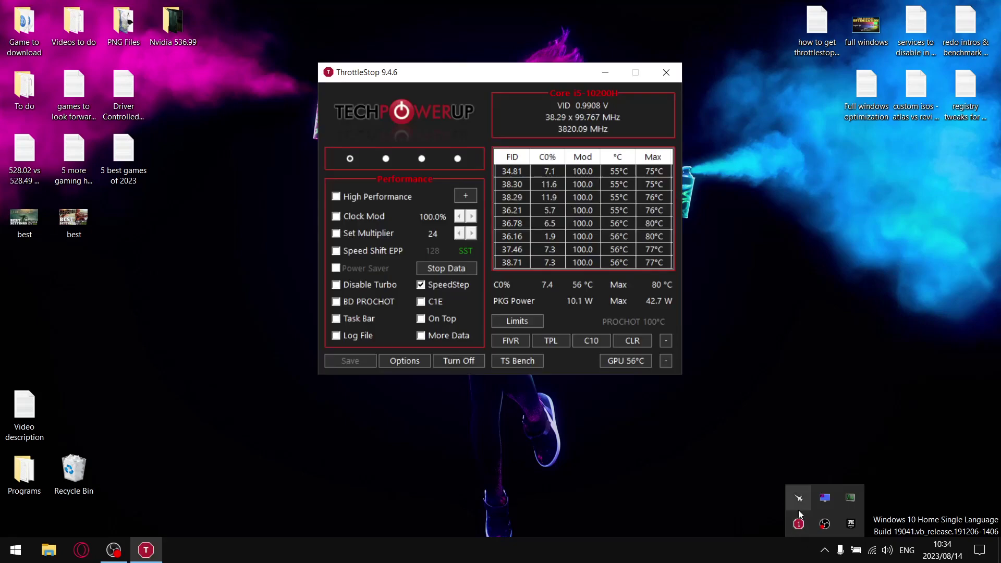
click(517, 345)
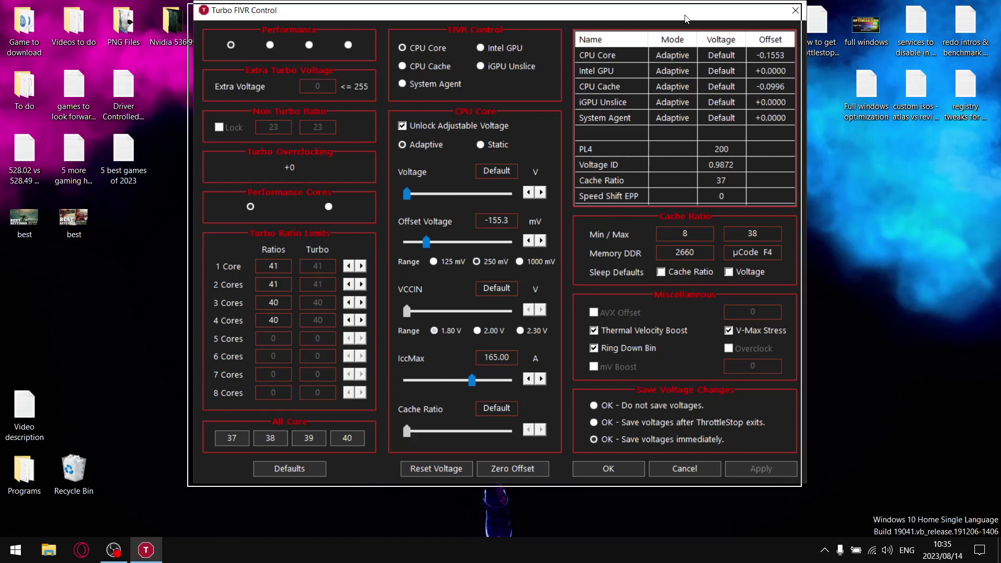
drag(687, 15, 682, 29)
click(790, 22)
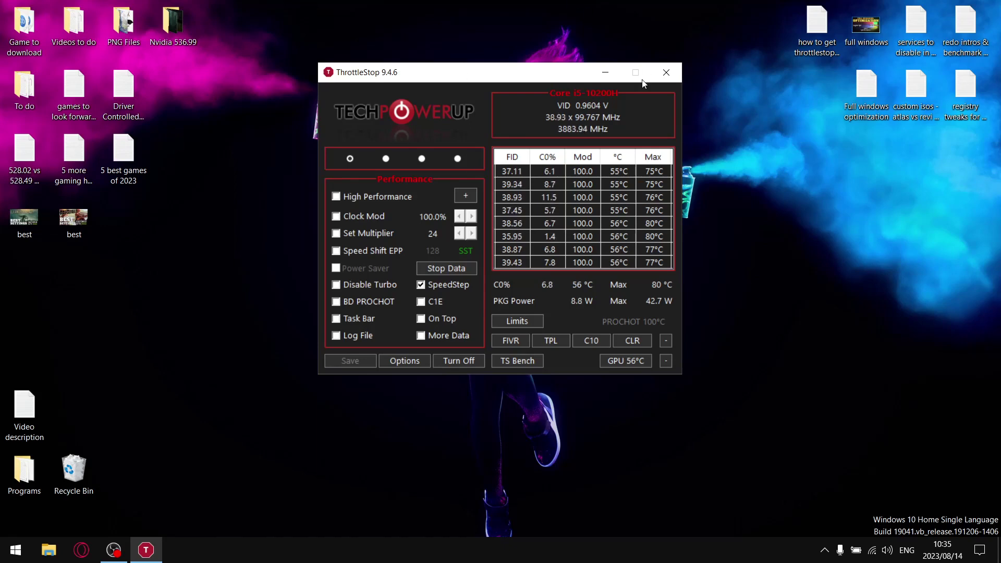
Step: Minimise ThrottleStop and launch Task Scheduler via a Start menu search for 'task'
click(605, 77)
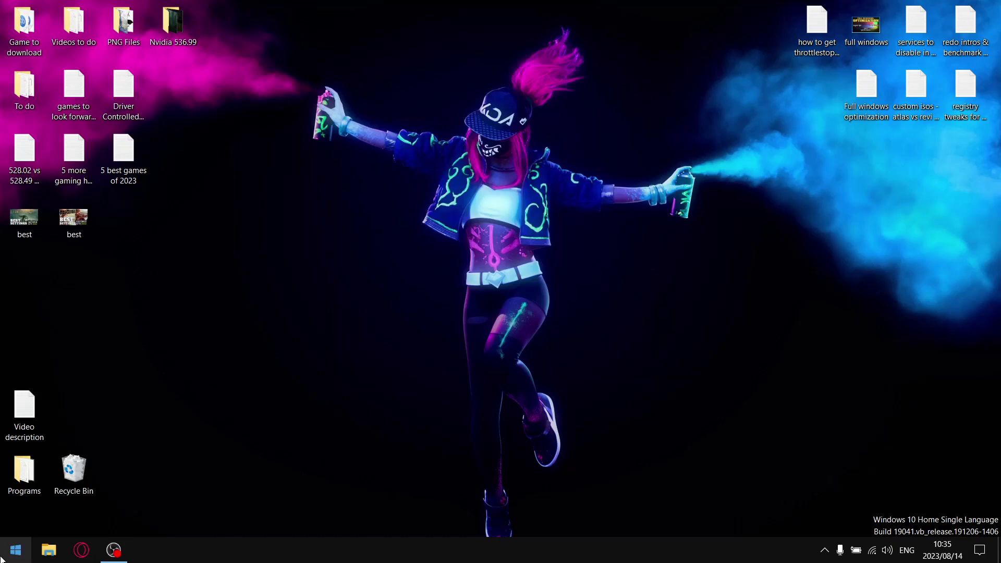
click(16, 550)
text(t)
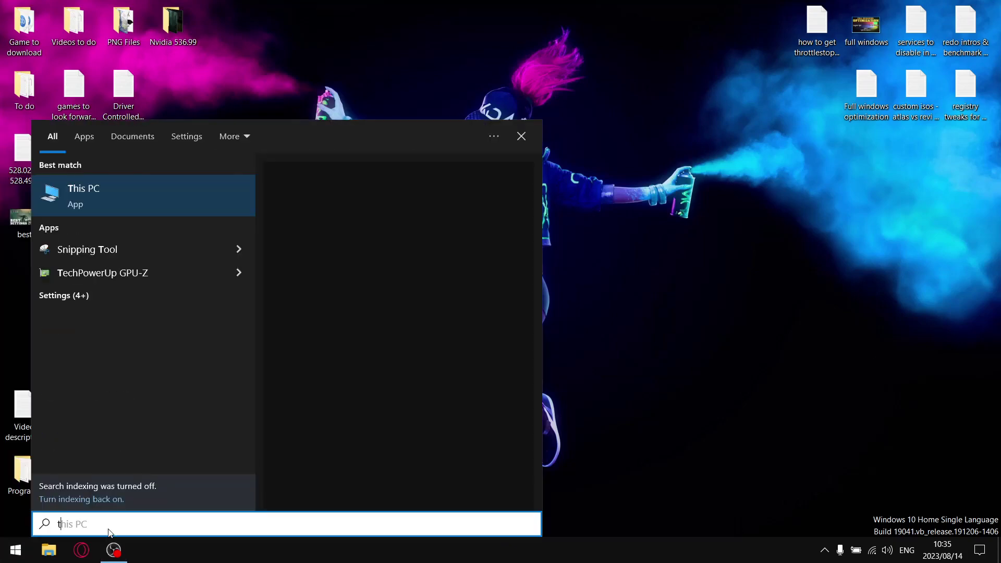
text(ask)
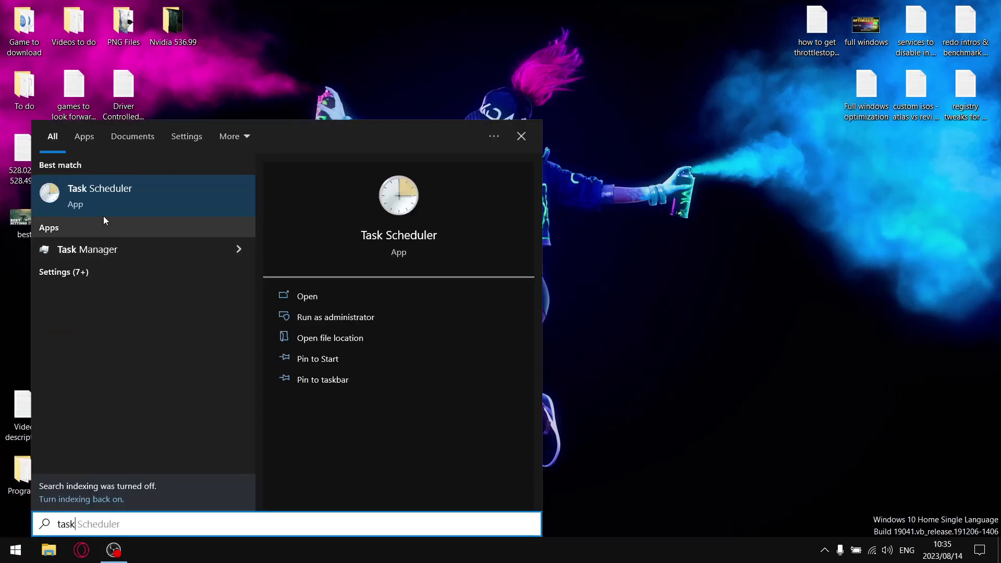
click(101, 205)
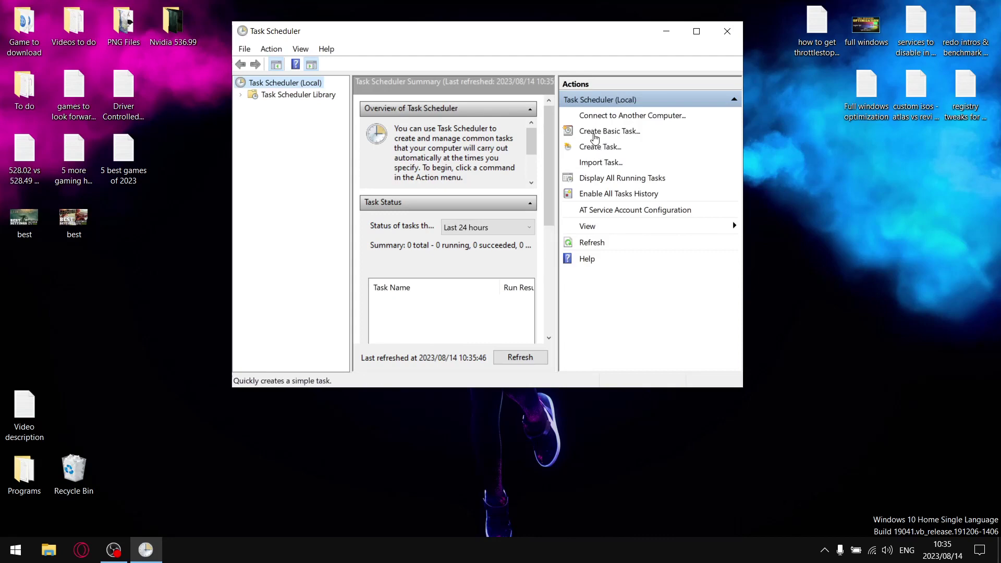
Step: Start a basic task named Throttlestop1 and set its trigger to 'When I log on'
click(592, 136)
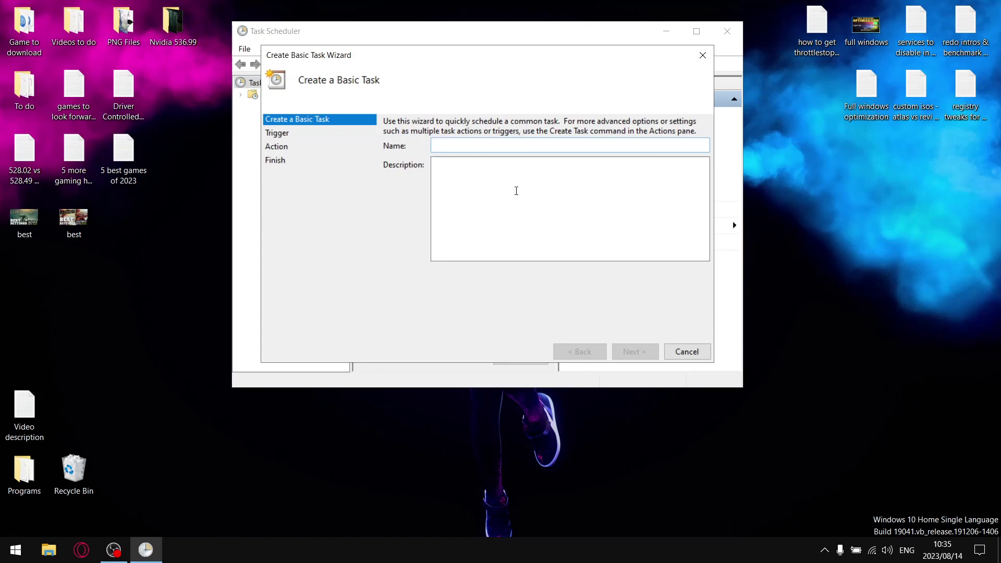
text(Throttlestop1)
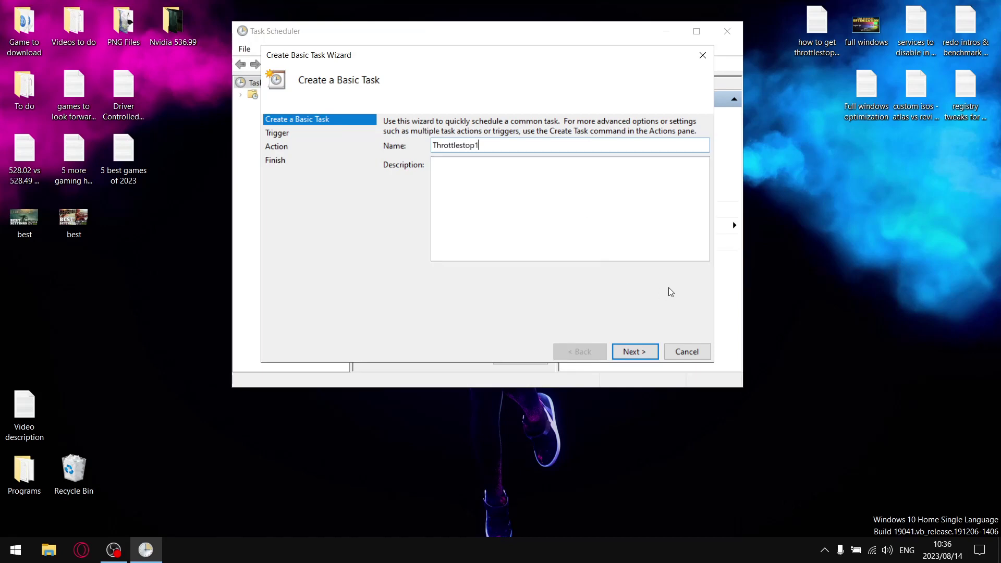
click(635, 352)
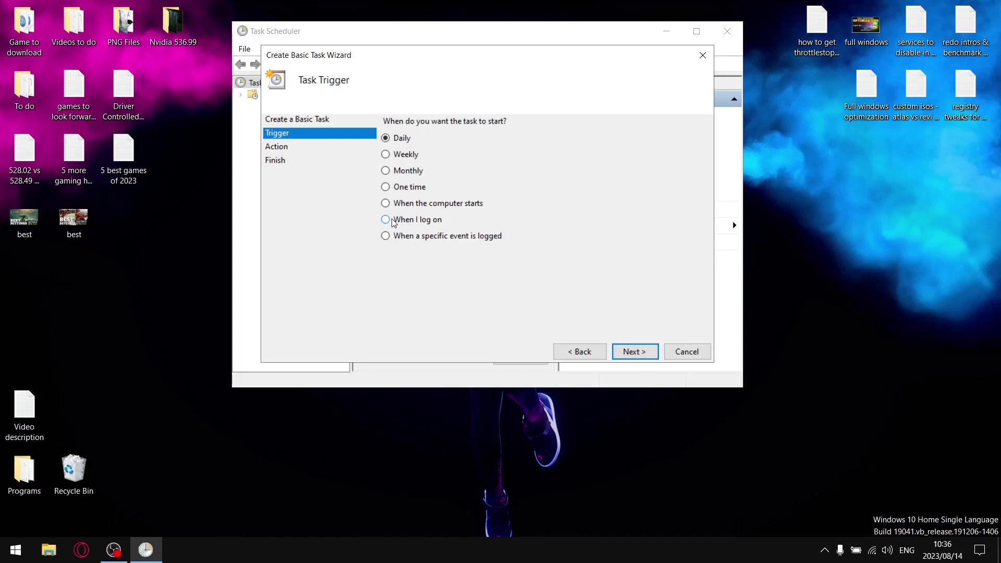
click(392, 221)
Step: Confirm the logon trigger and keep 'Start a program' as the task's action
click(646, 353)
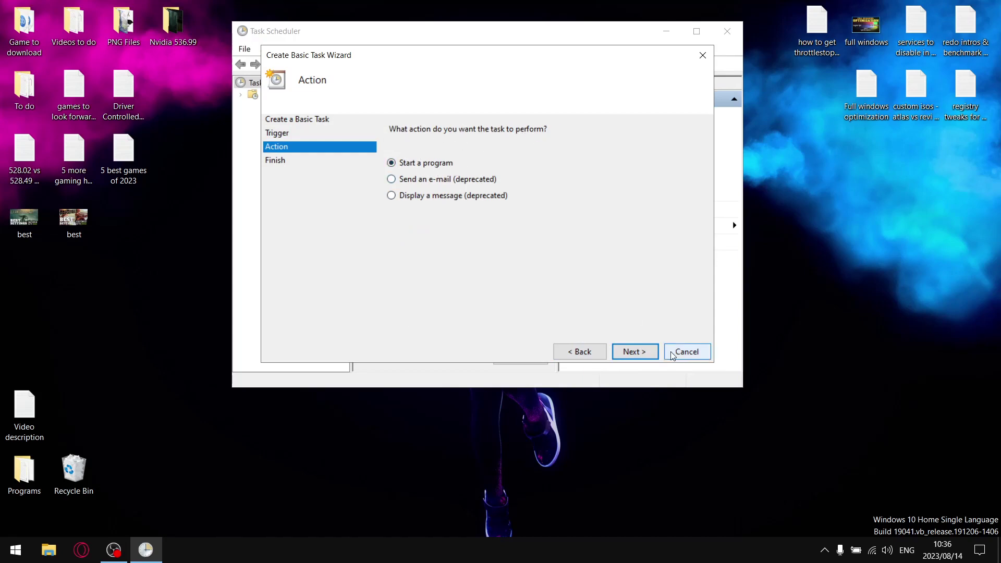
click(635, 351)
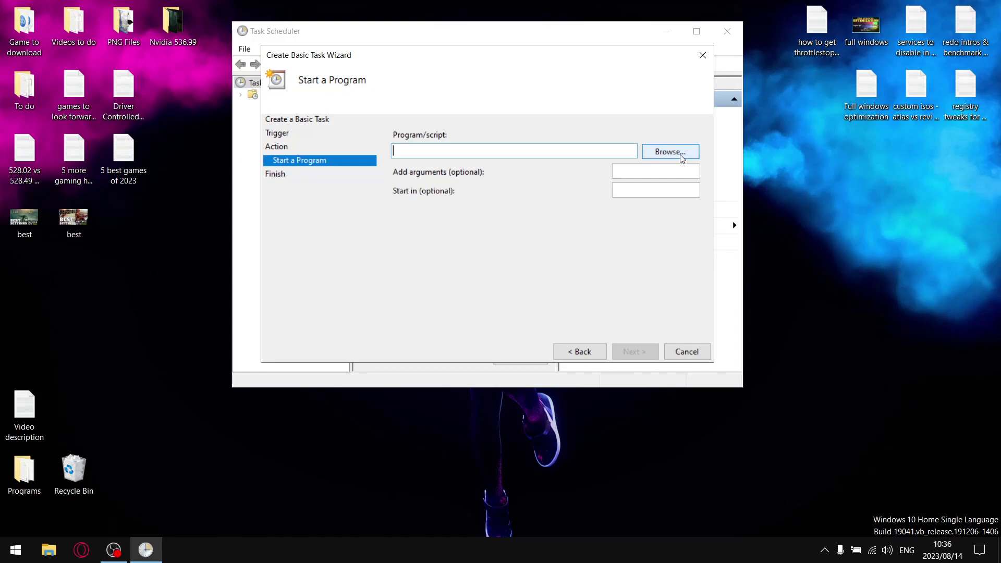
double_click(23, 472)
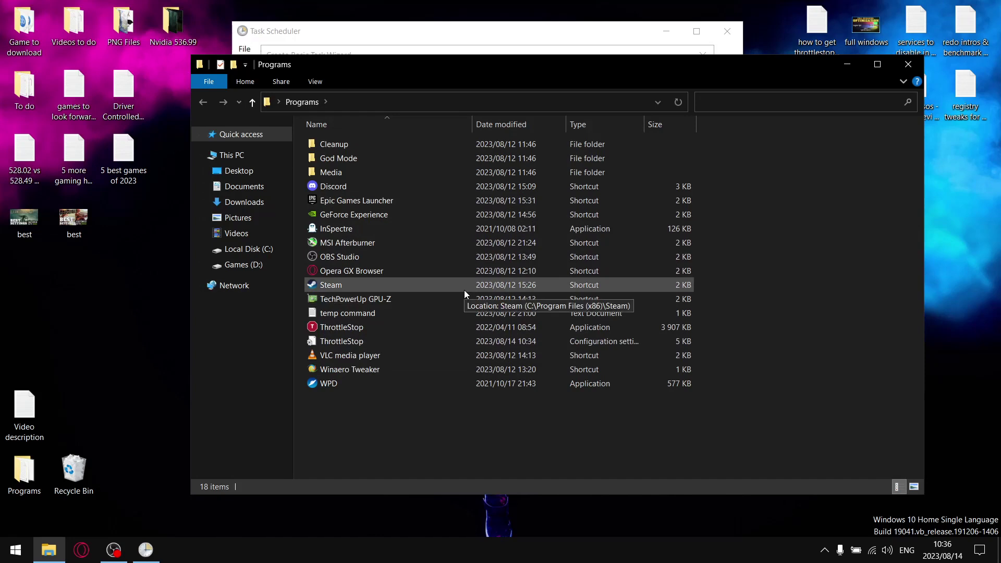
click(242, 205)
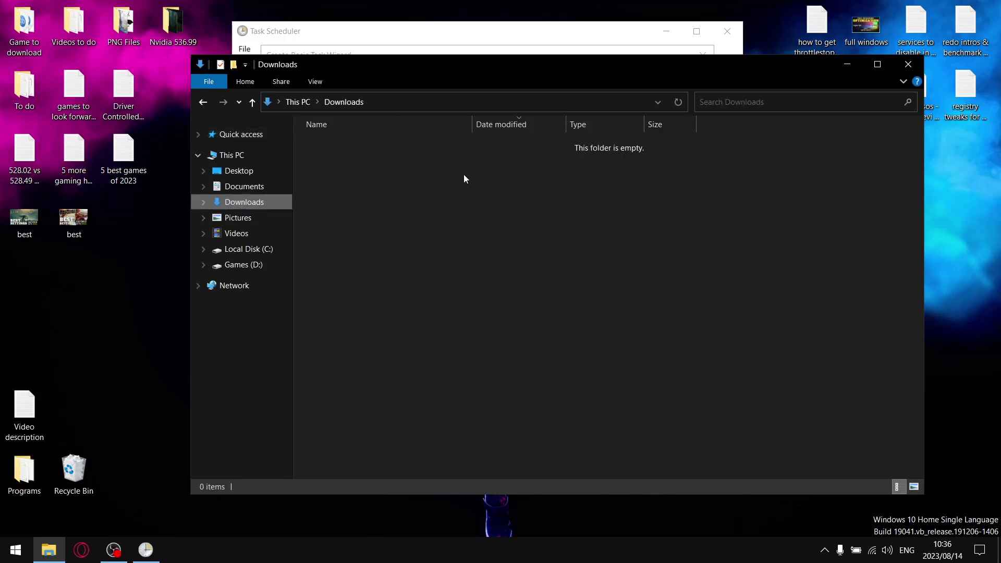
click(909, 65)
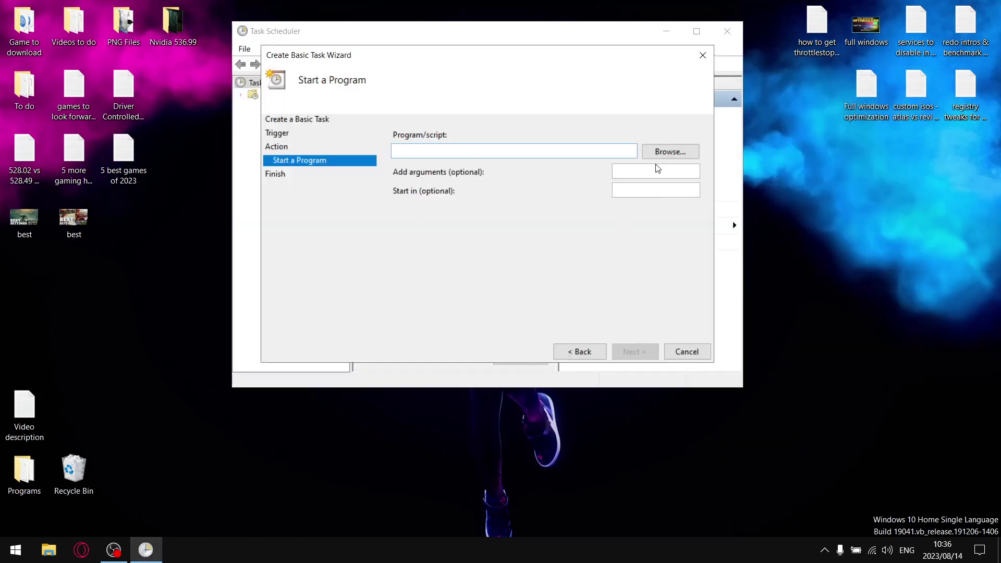
Step: Select Desktop > Programs > ThrottleStop.ini as the program to start, reaching the summary
click(670, 152)
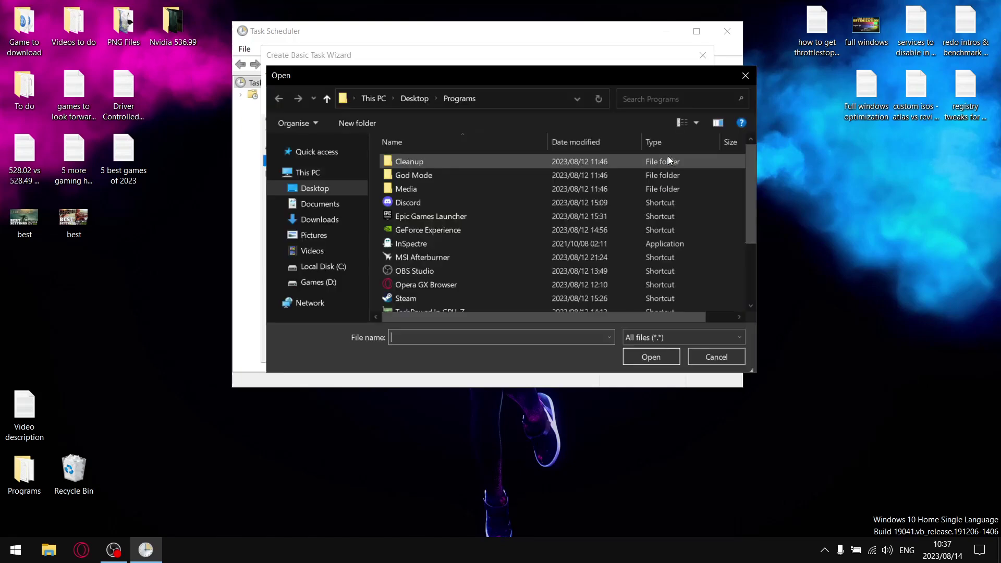
scroll(459, 245, down, 2)
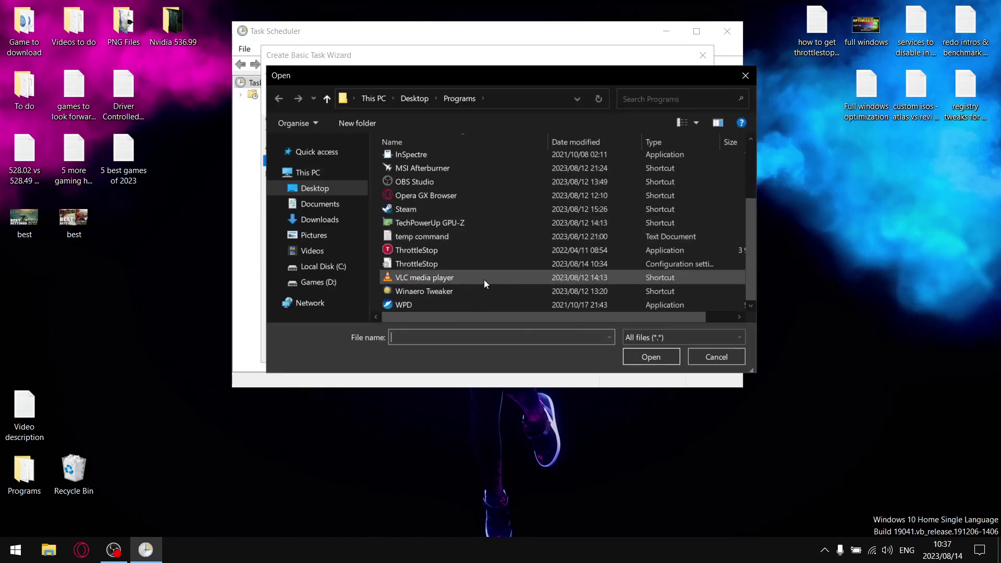
scroll(444, 263, up, 2)
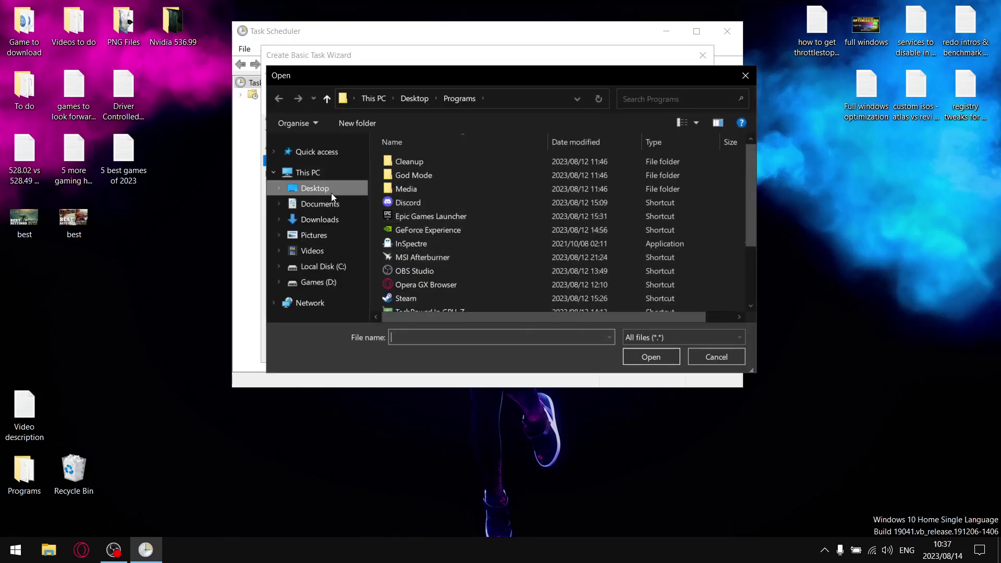
click(315, 189)
double_click(415, 208)
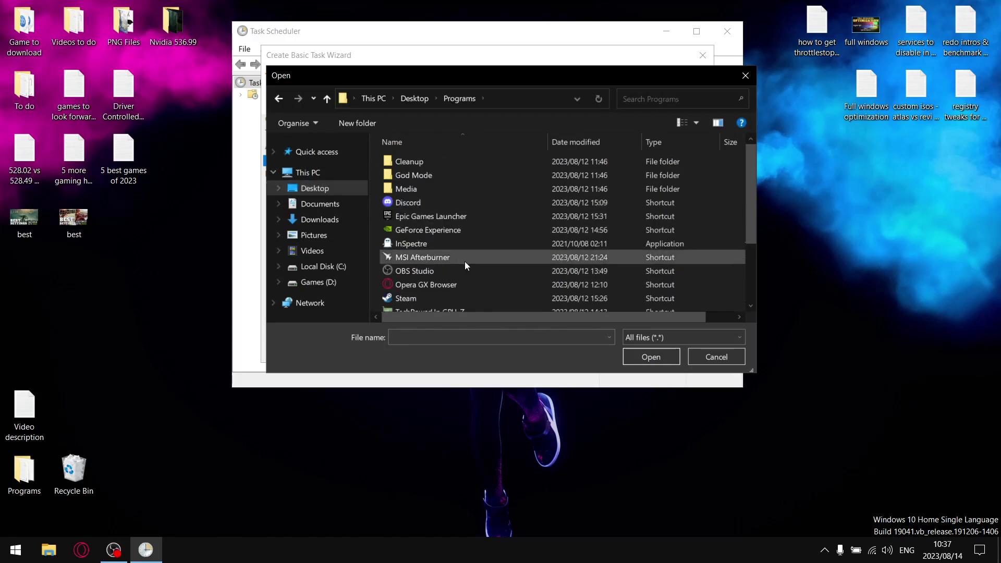
scroll(442, 248, down, 2)
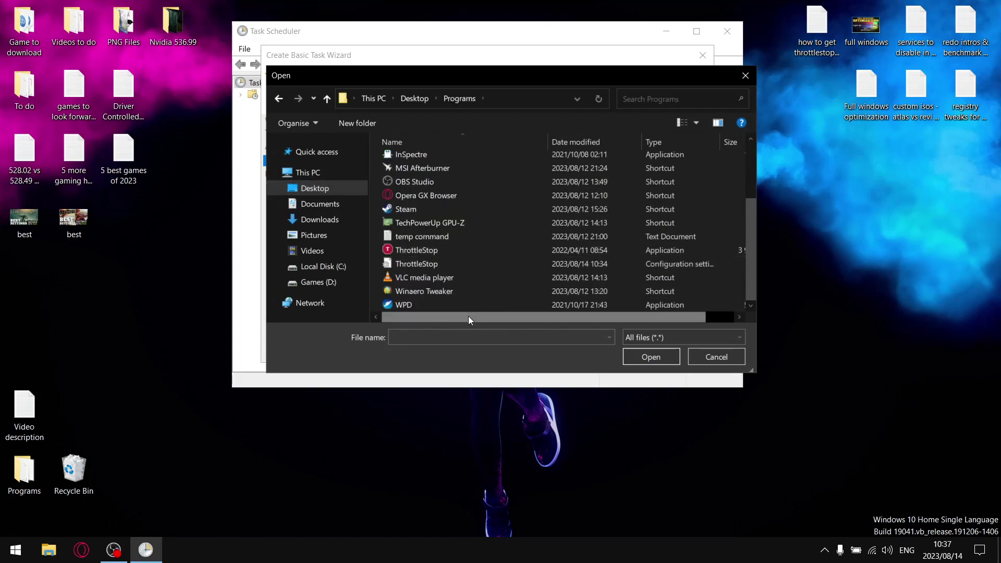
double_click(414, 264)
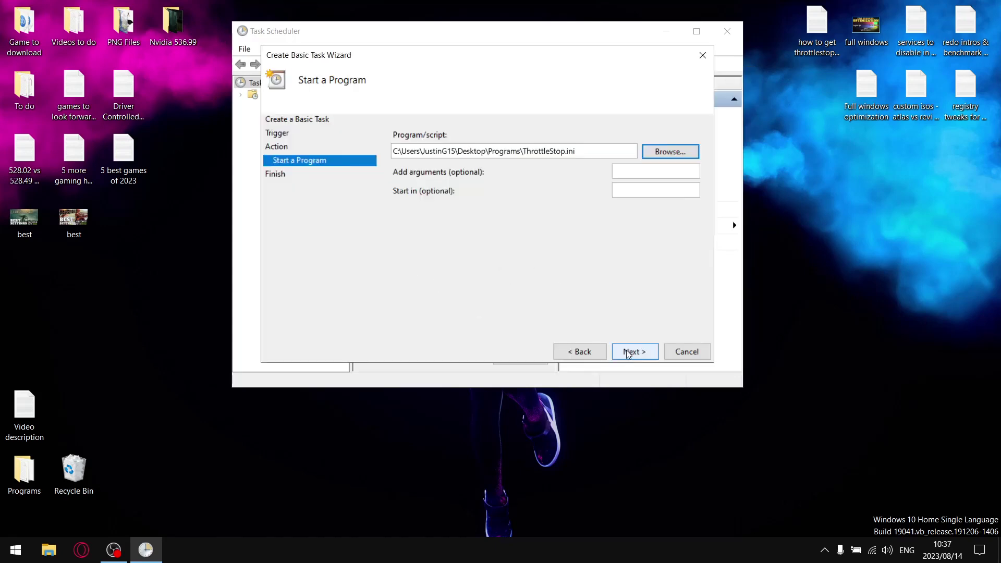
click(646, 351)
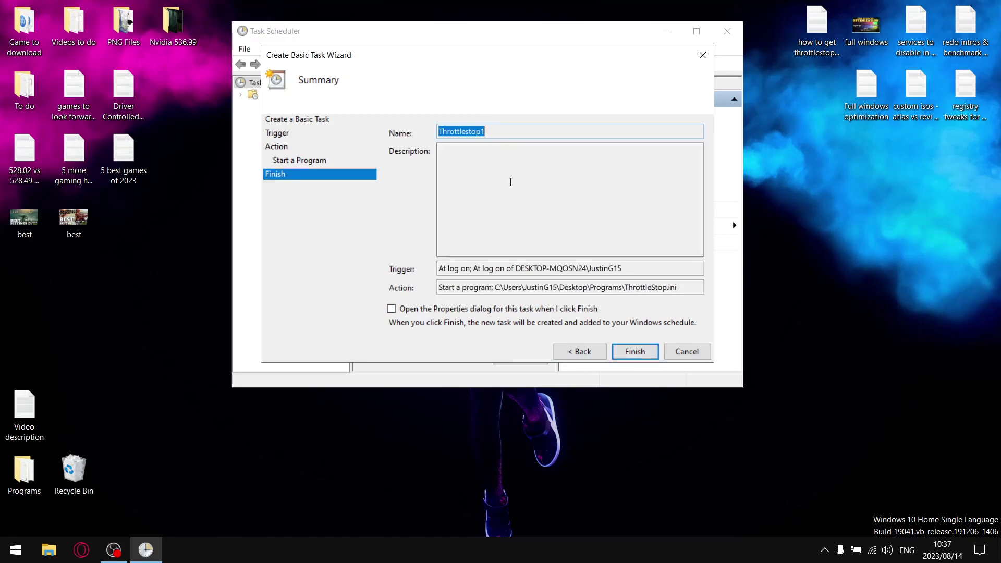
Step: Glance at the hidden tray icons, then finish the Throttlestop1 logon task
click(824, 551)
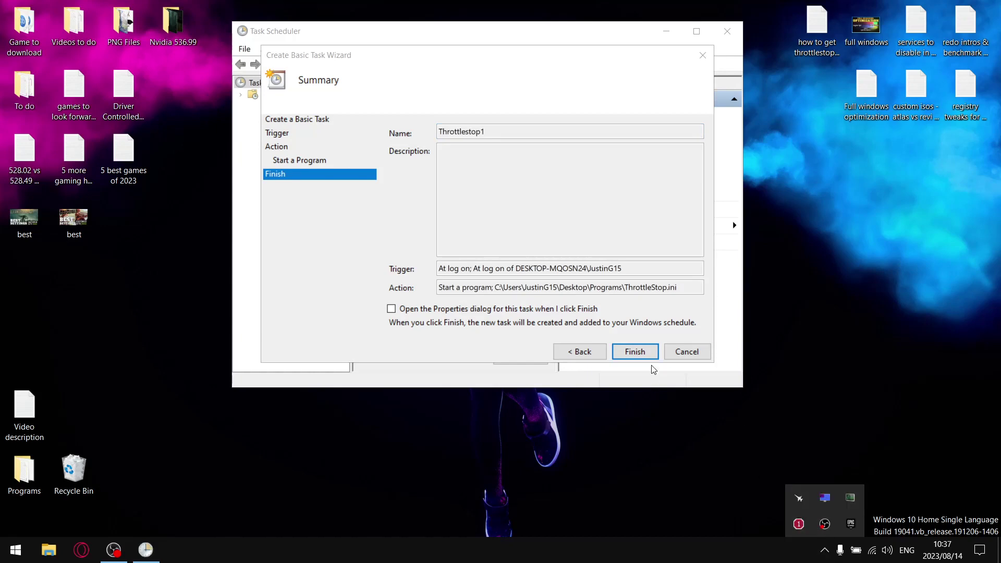
click(696, 355)
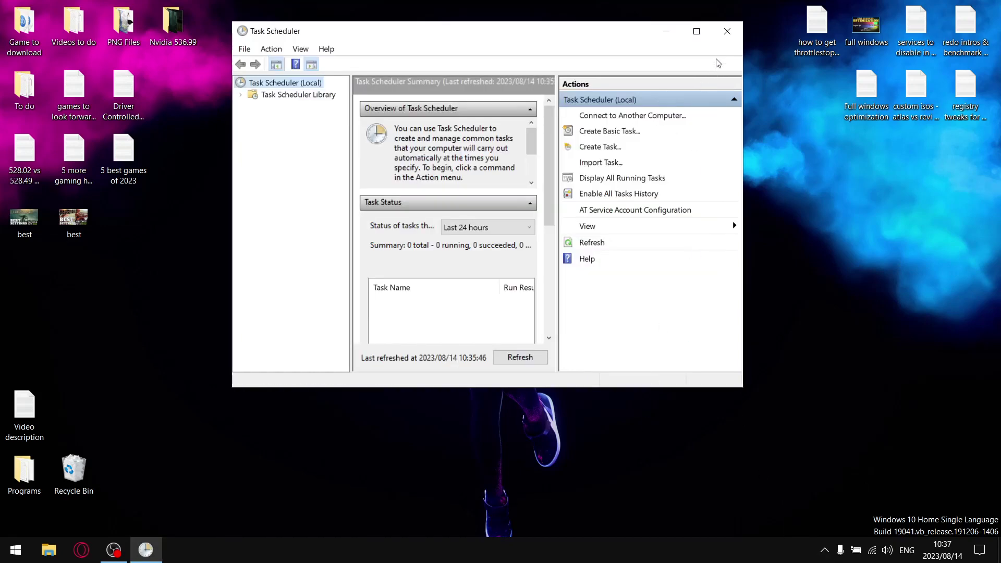